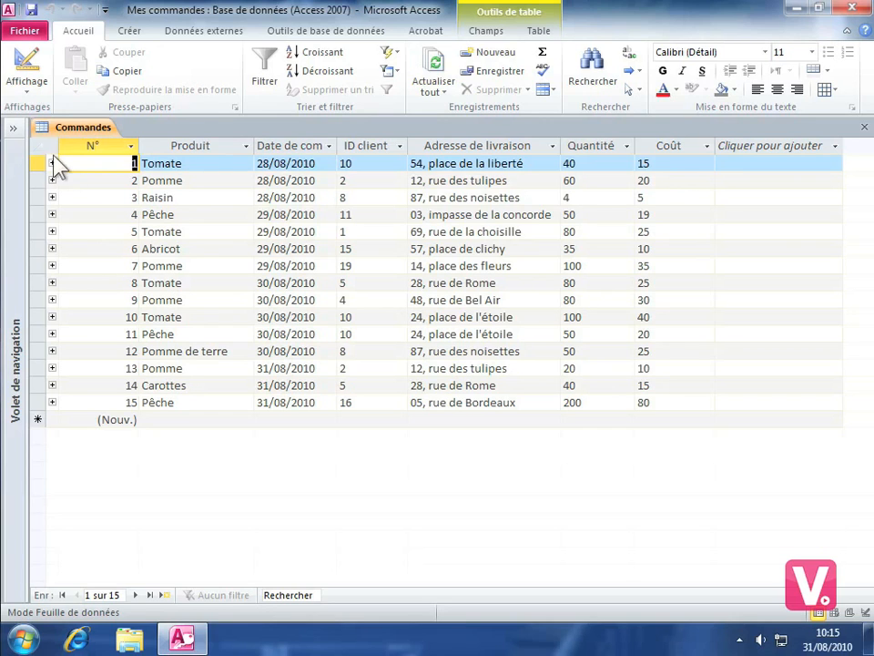
Show the Commandes table in design view and set the Date de commande field's data type to Date/Heure
click(27, 66)
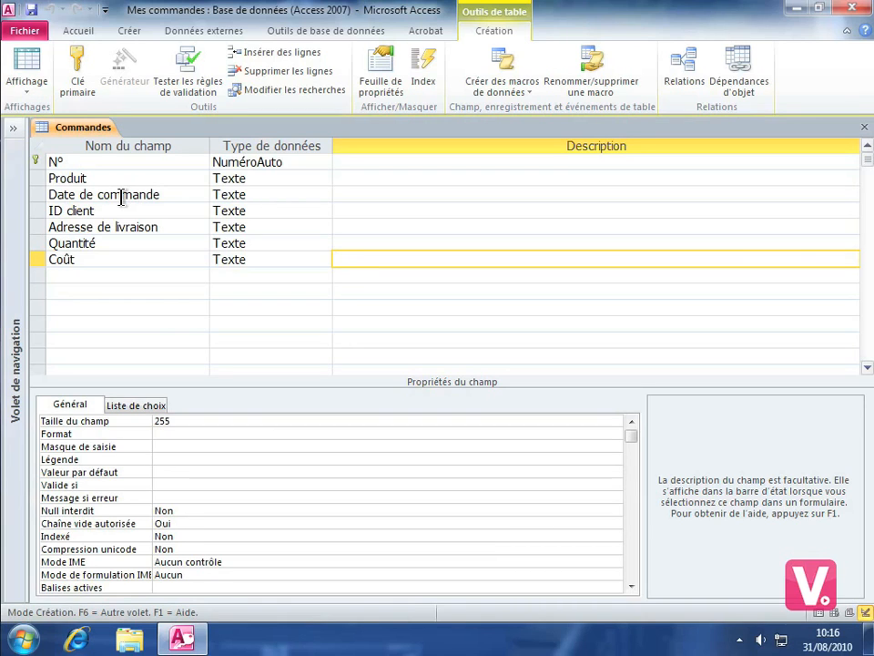
click(258, 193)
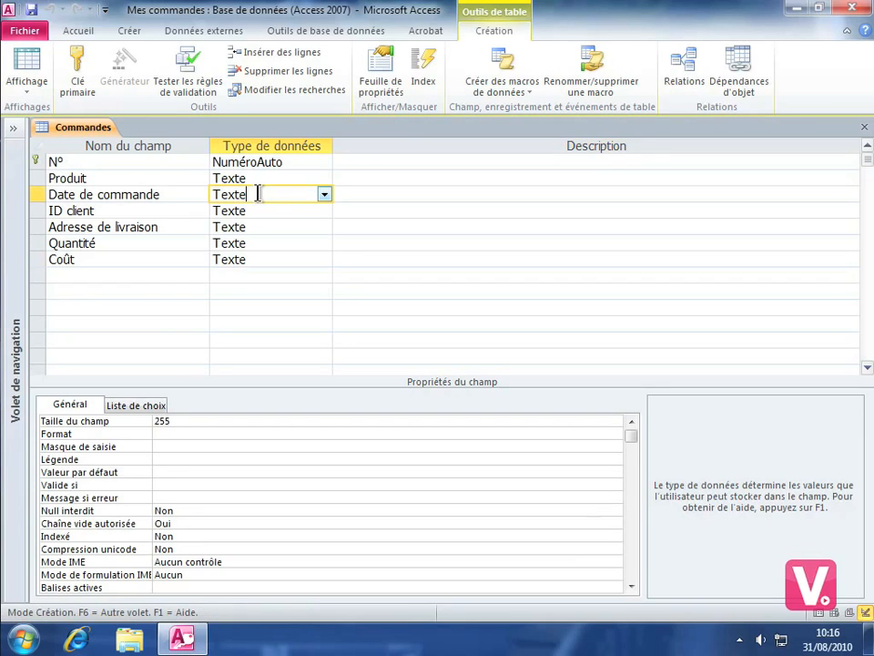
click(323, 195)
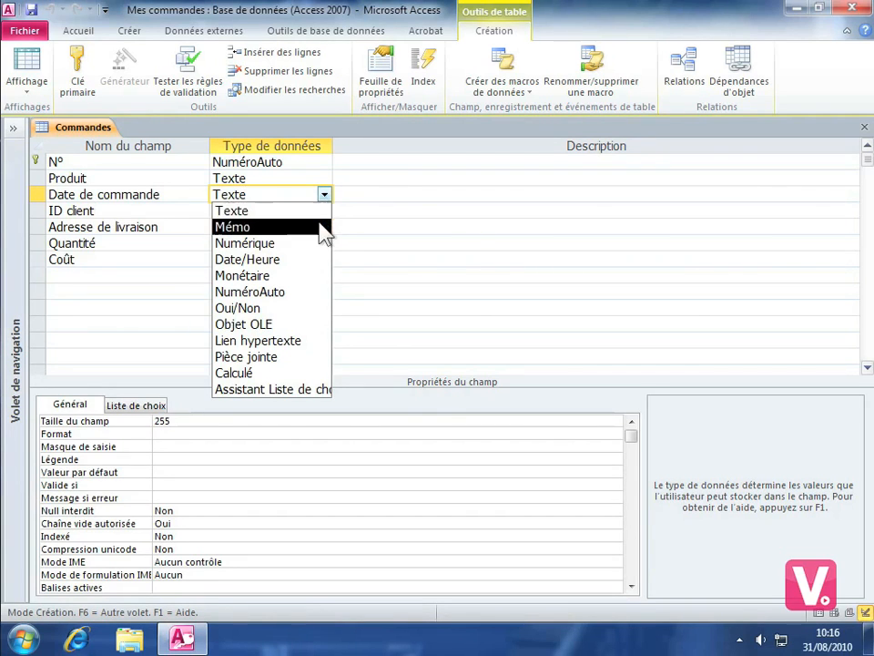
click(238, 262)
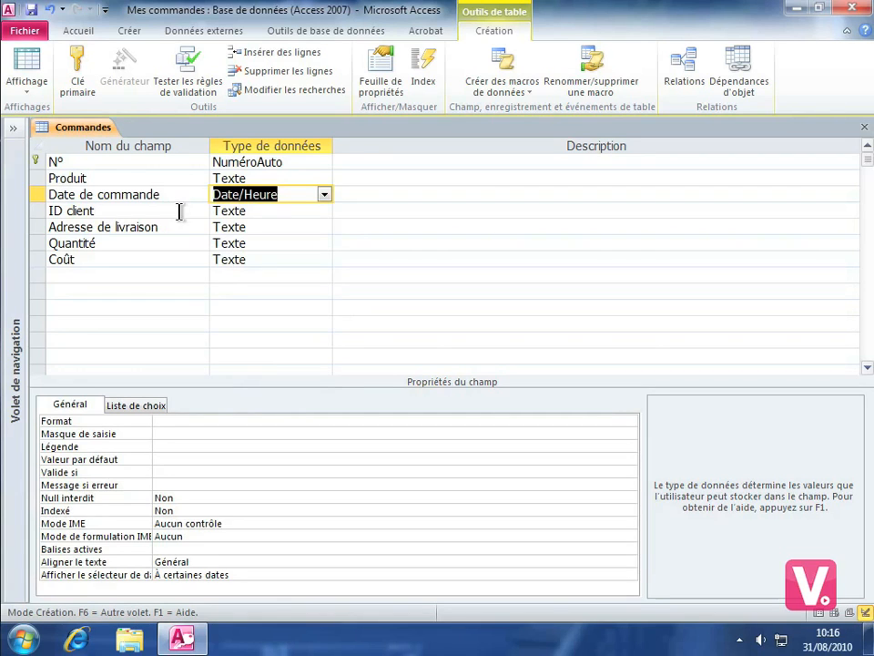
Set the data type of both the ID client and Quantité fields to Numérique
click(257, 210)
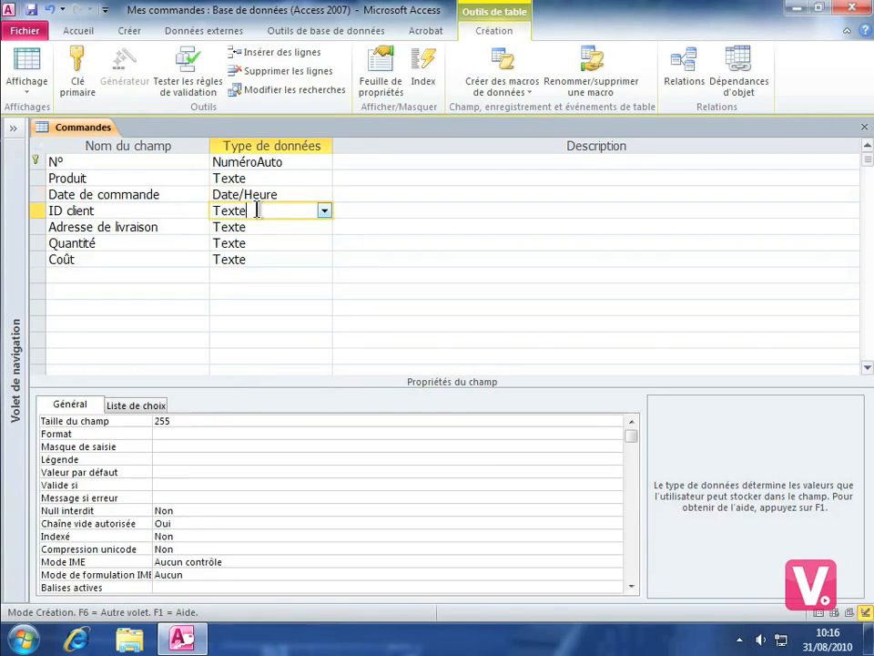
click(323, 212)
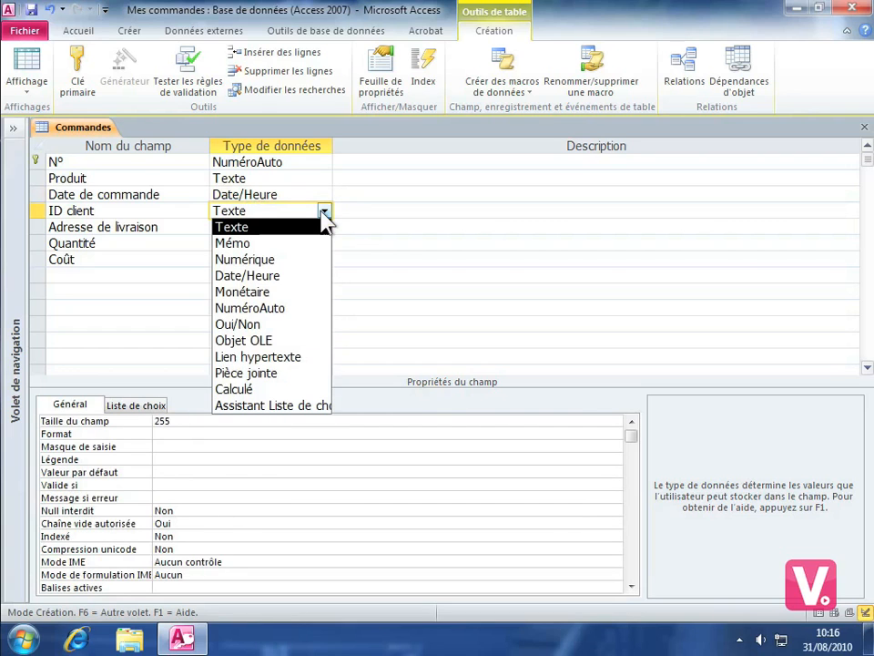
click(274, 260)
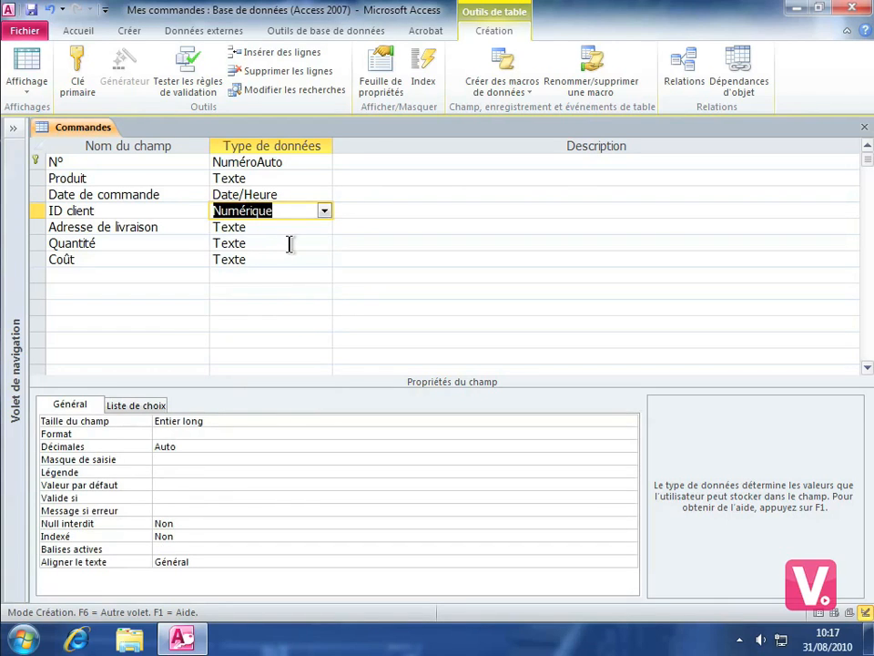
click(290, 244)
click(324, 243)
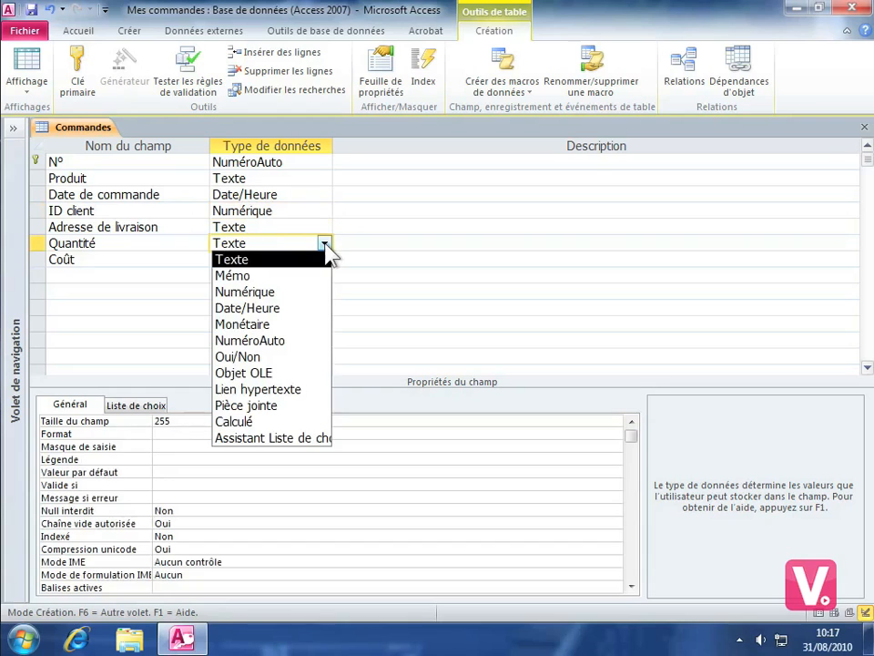
click(288, 291)
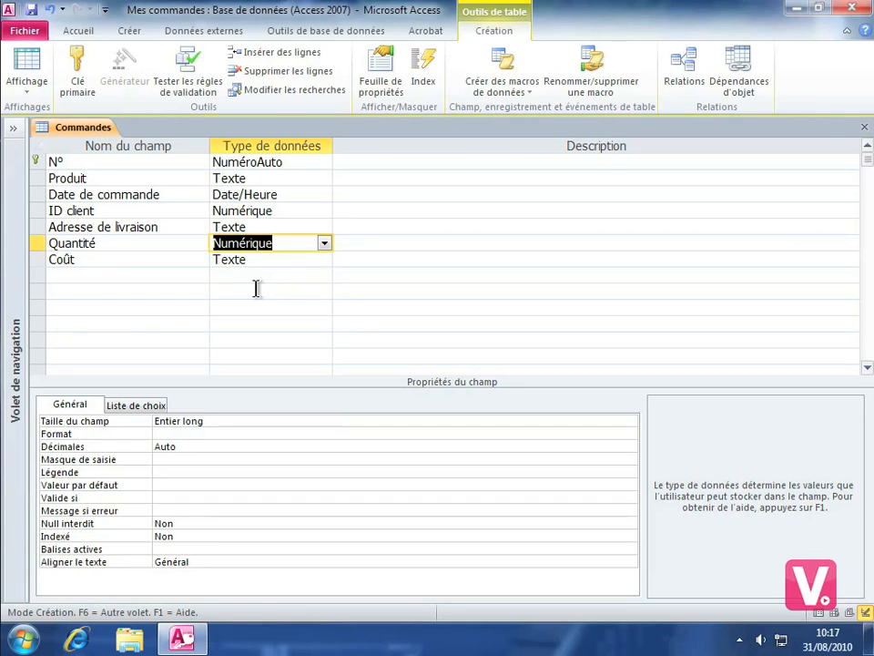
Set the Coût field's data type to Monétaire
click(281, 260)
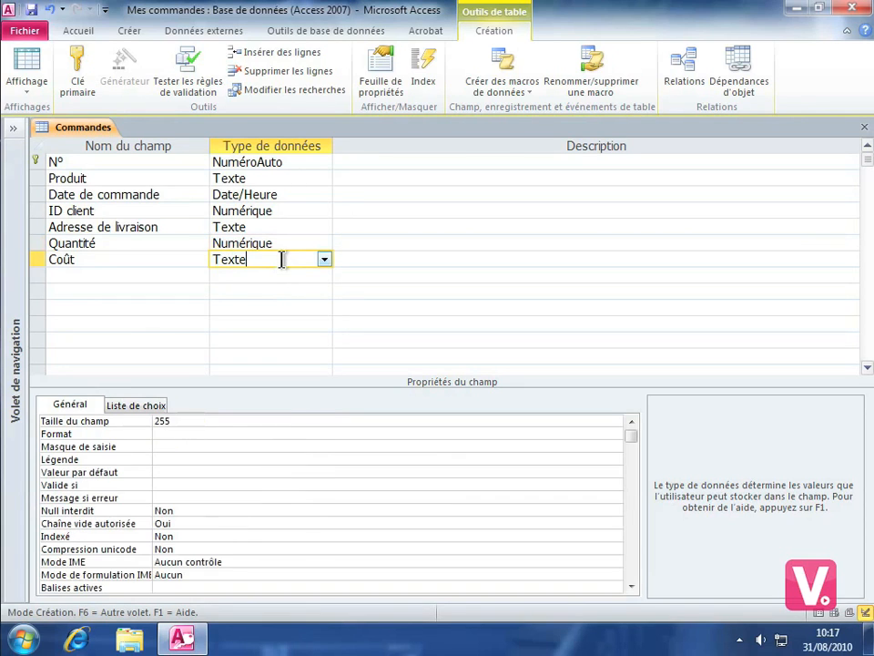
click(323, 259)
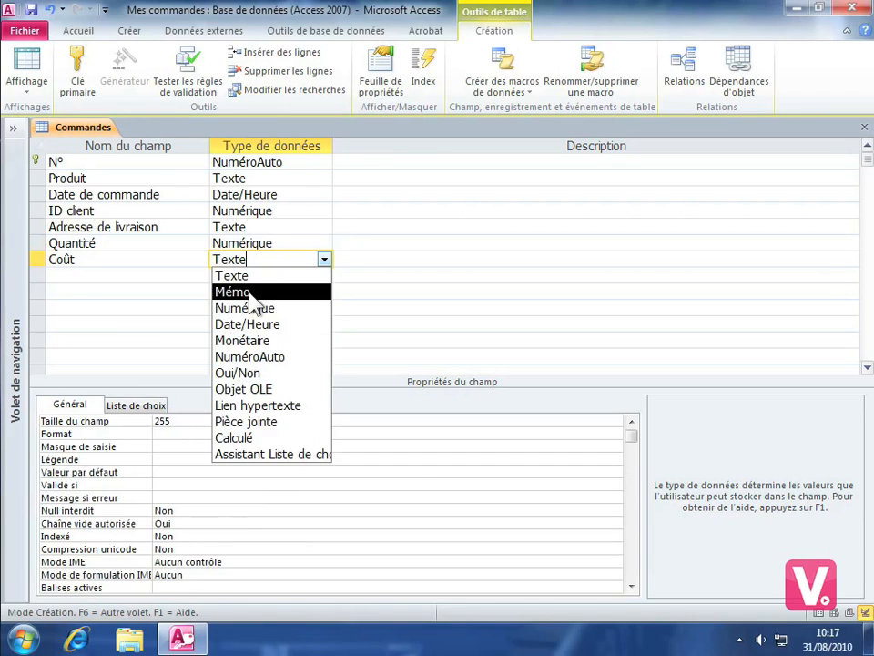
click(228, 342)
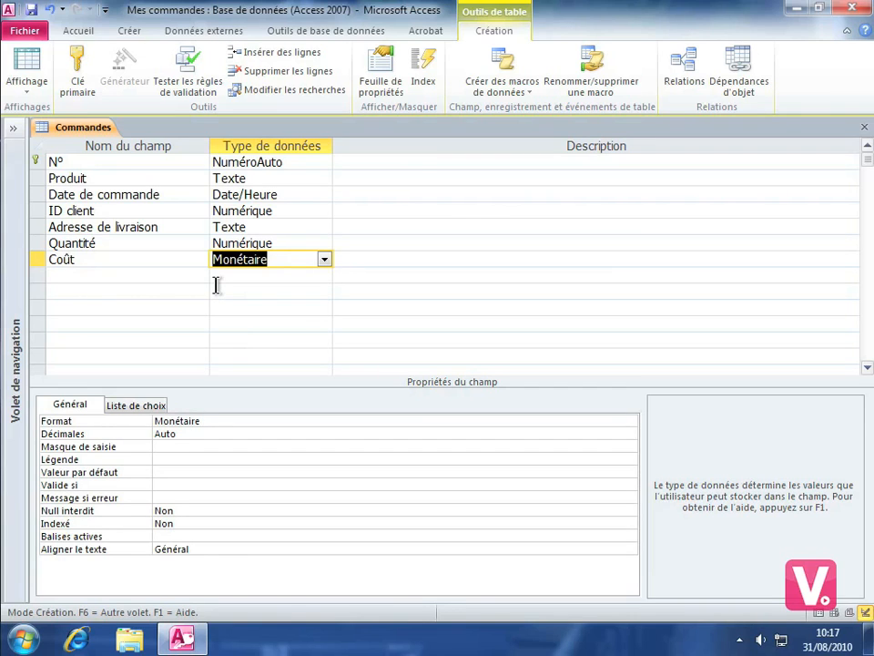
Try to set the Produit field's size (Taille du champ) to 40
click(253, 179)
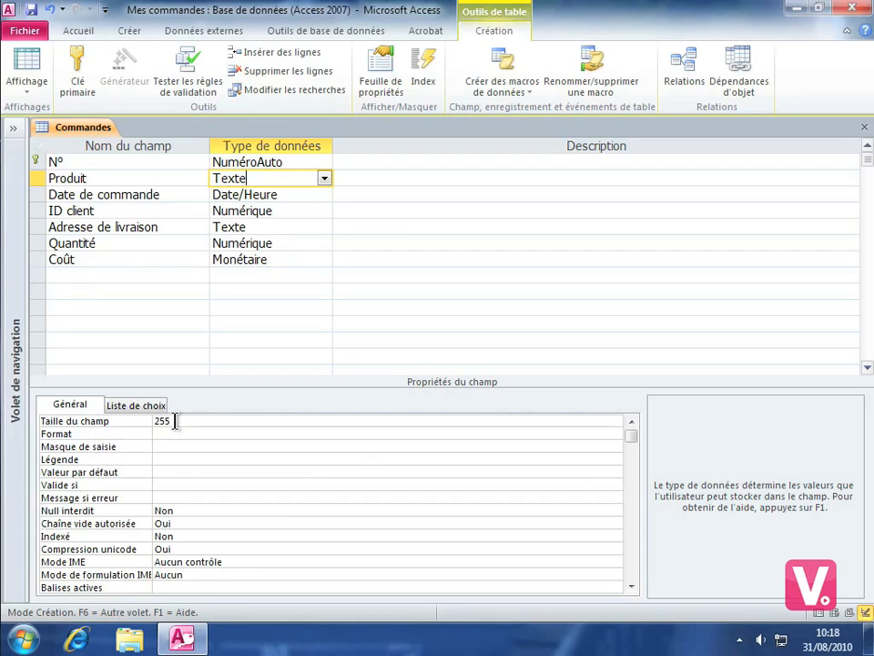
drag(175, 420, 159, 422)
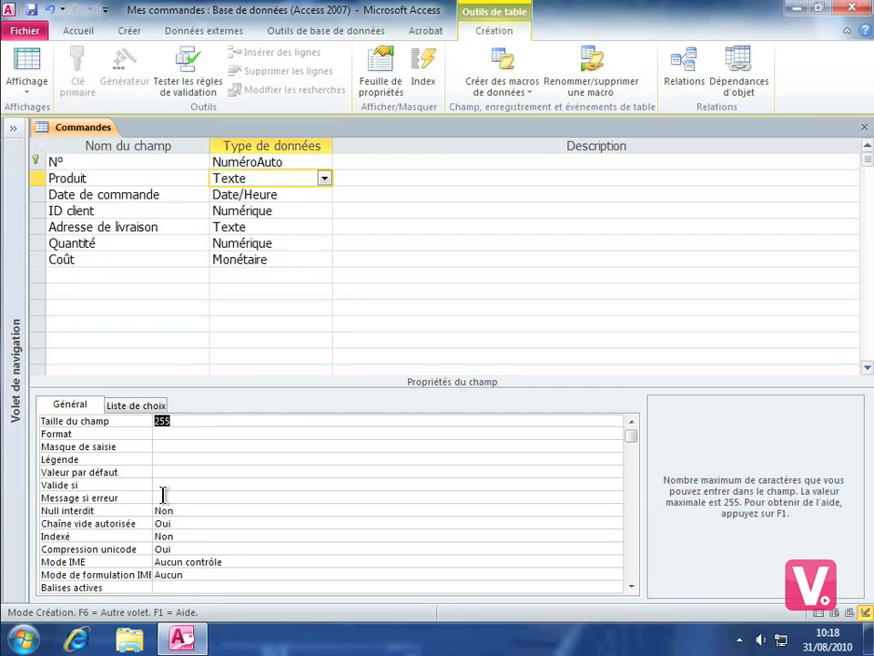
text(40)
click(182, 435)
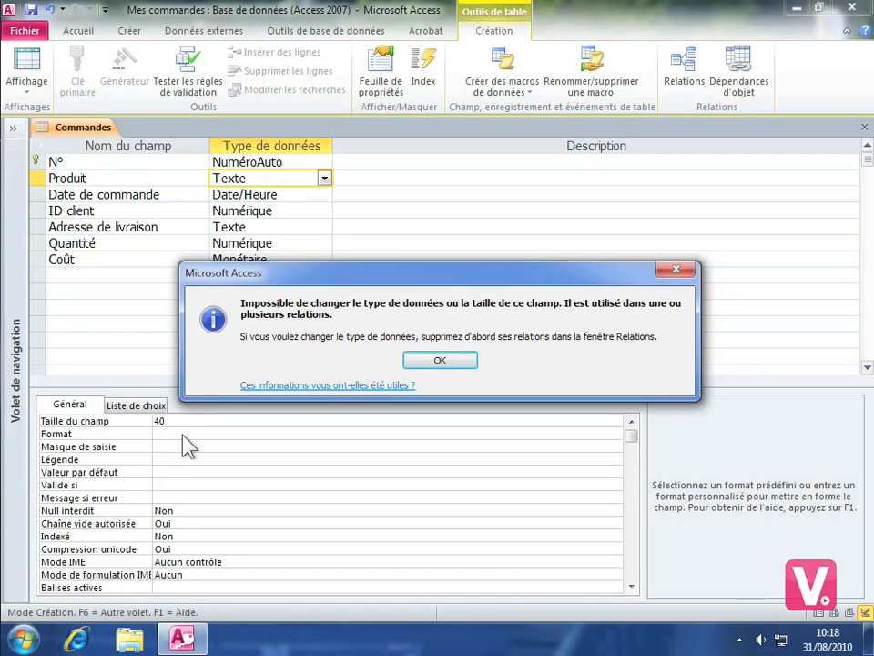
click(459, 366)
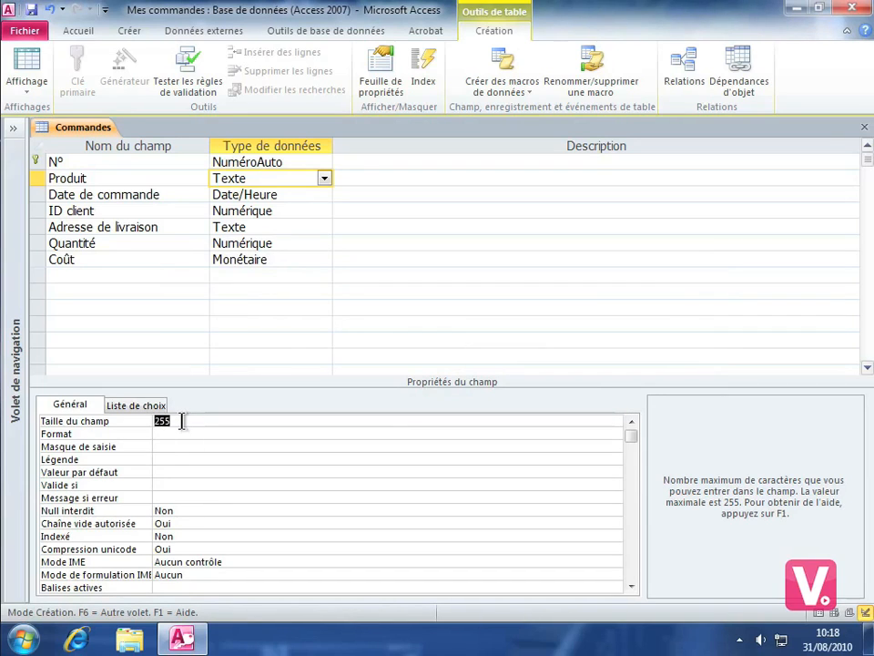
View the expression builder for the Produit field's Valide si rule and close it without entering an expression
click(167, 485)
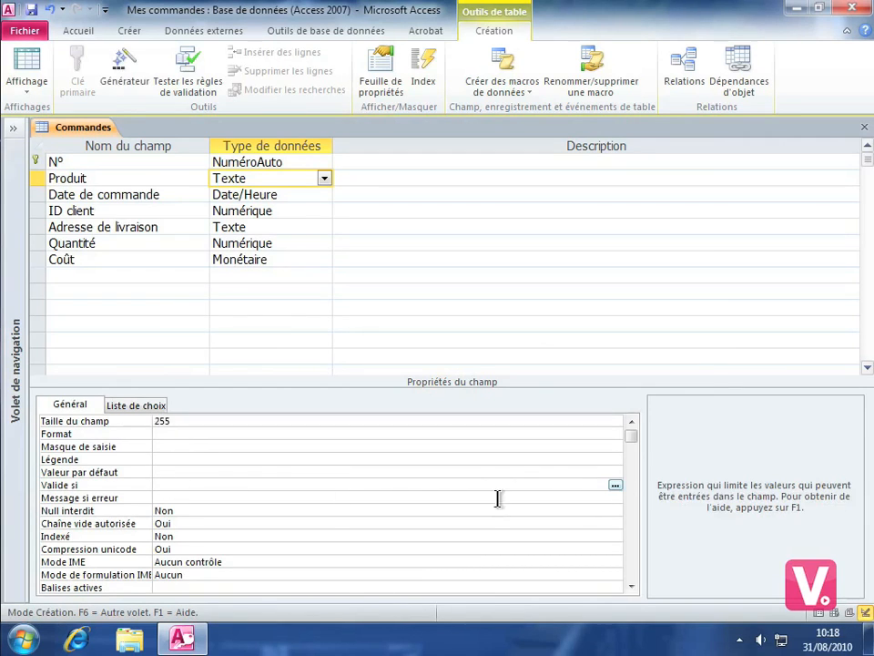
click(616, 486)
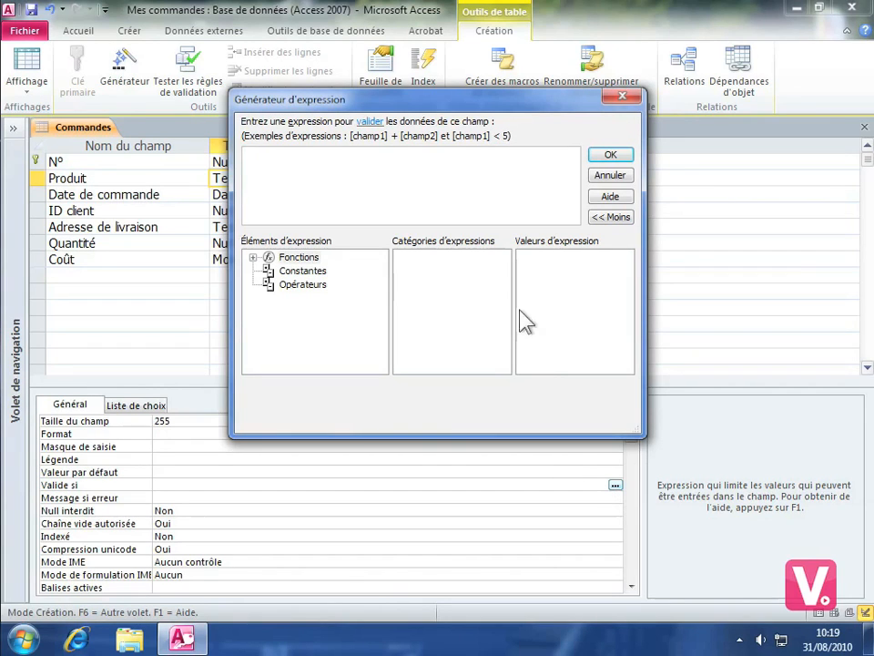
click(609, 176)
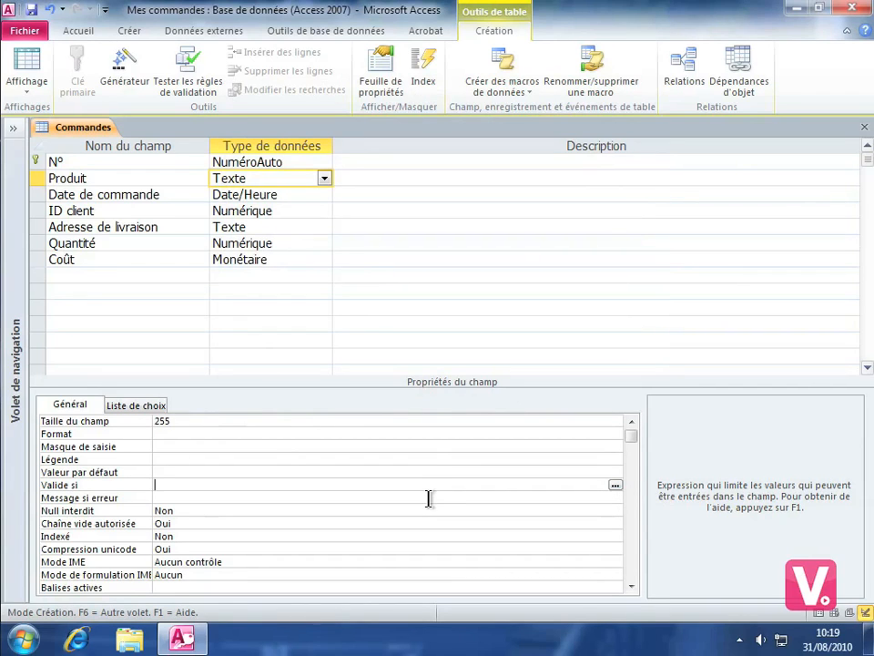
Set the Produit field's Indexé property to Oui - Sans doublons
click(232, 536)
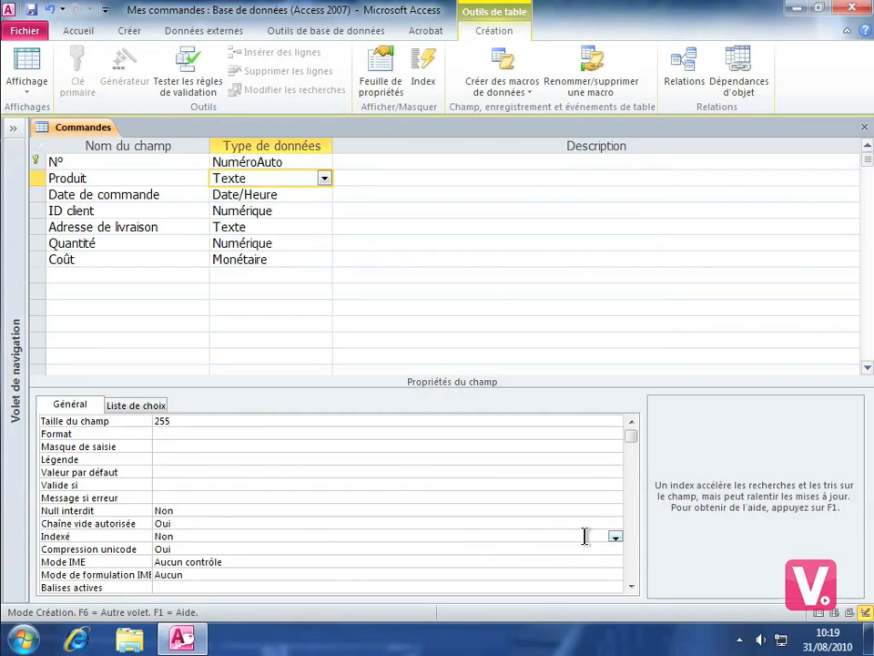
click(615, 537)
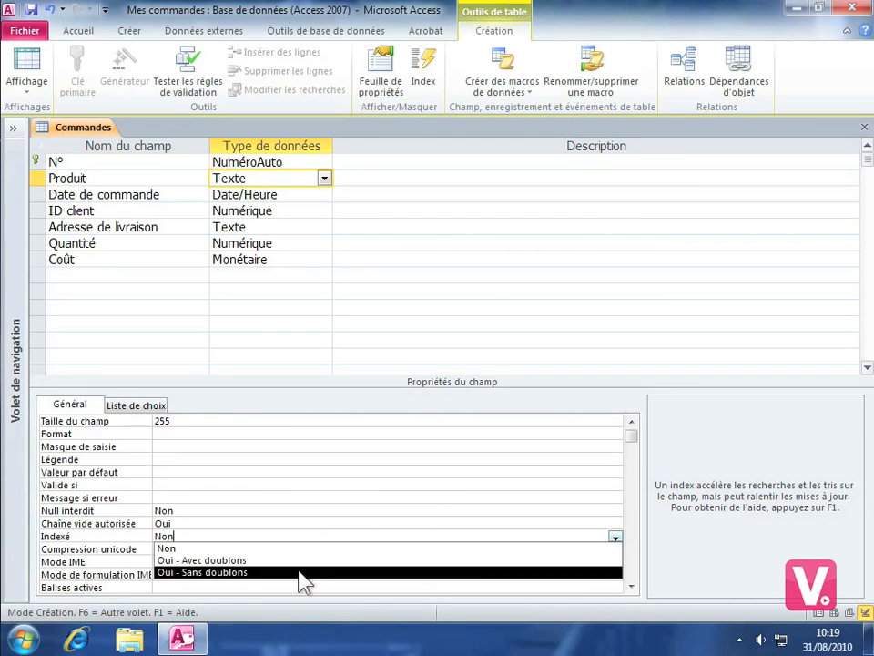
click(178, 573)
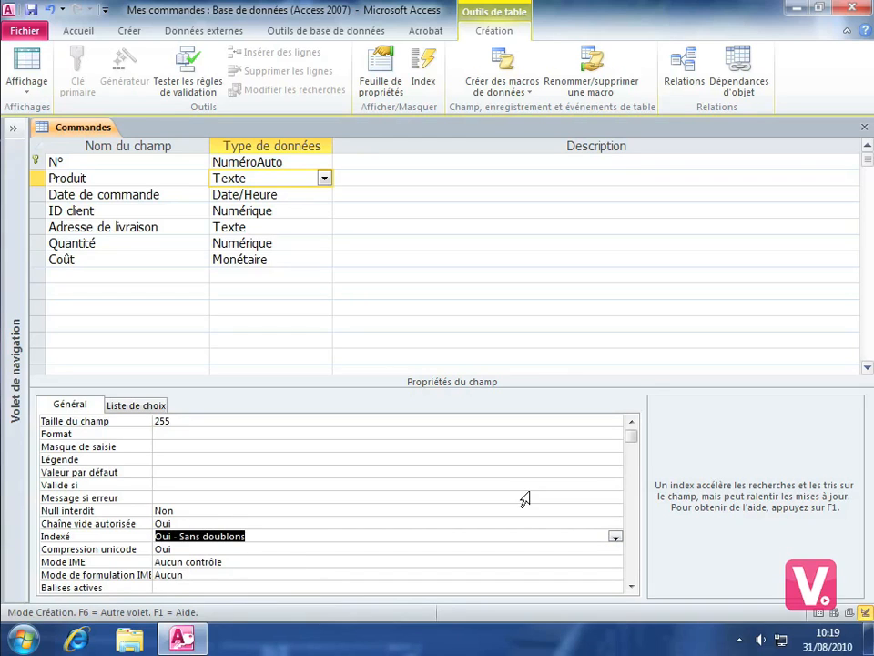
Set the Produit field's text alignment (Aligner le texte) to Centre
click(632, 586)
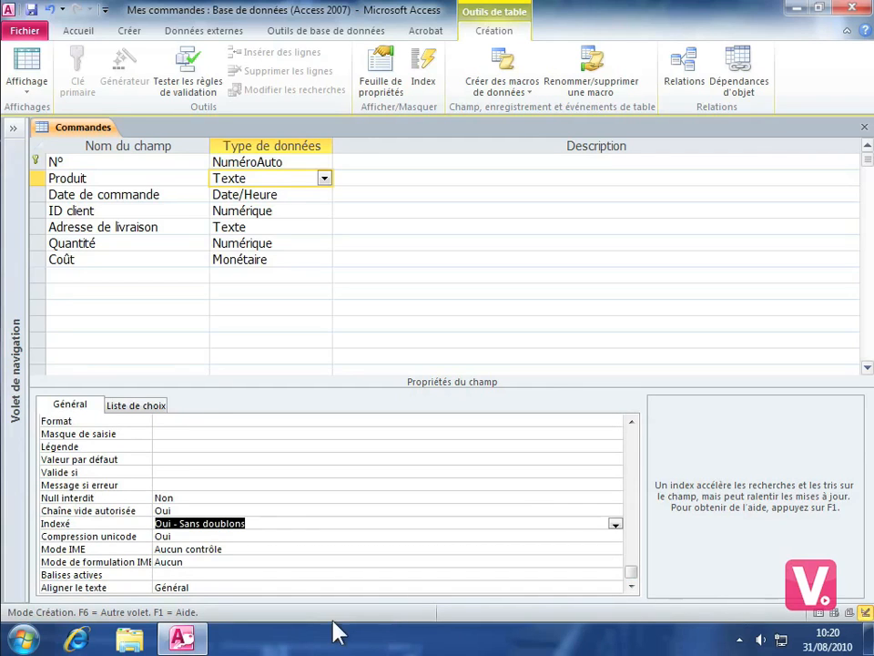
click(284, 587)
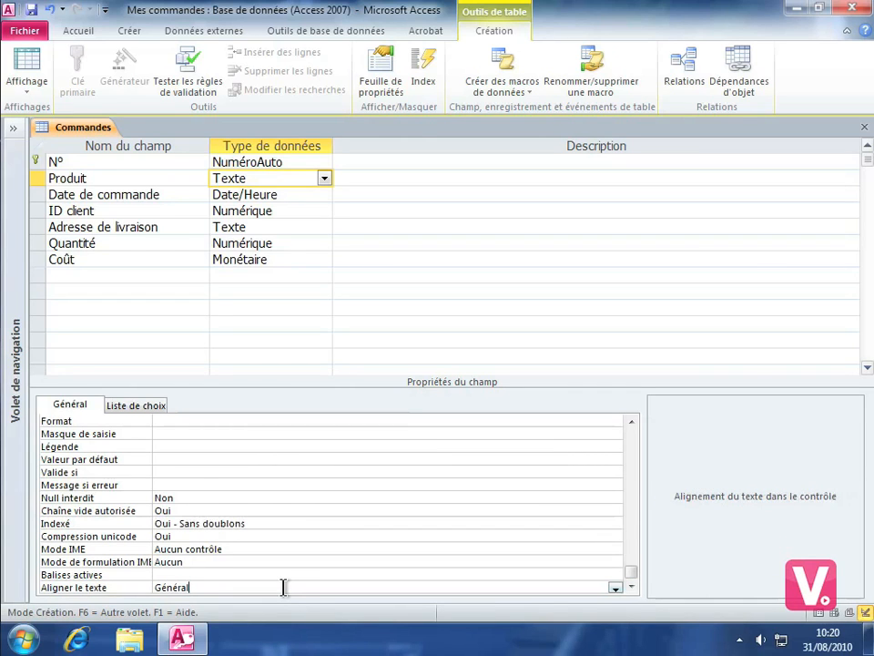
click(615, 589)
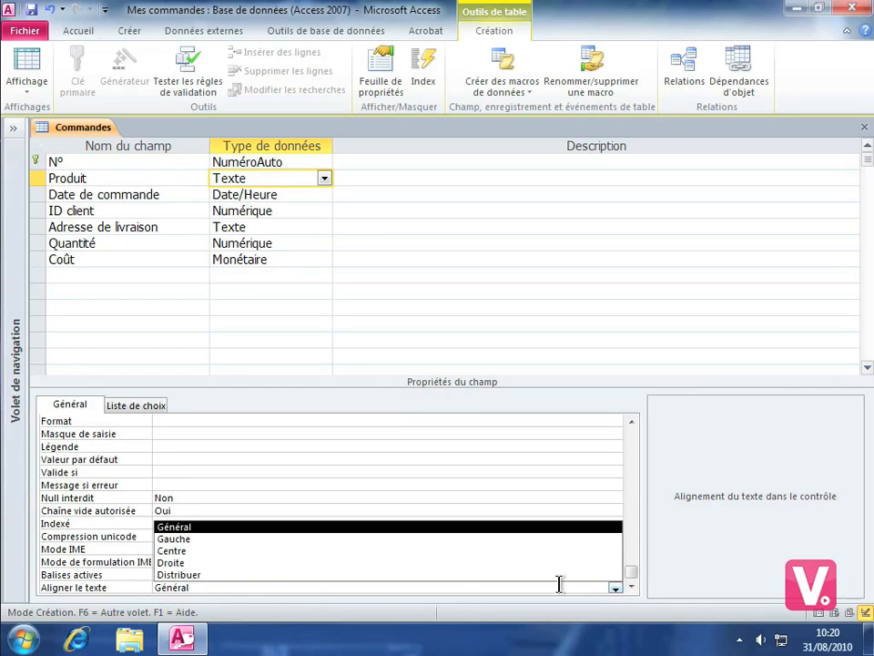
click(176, 551)
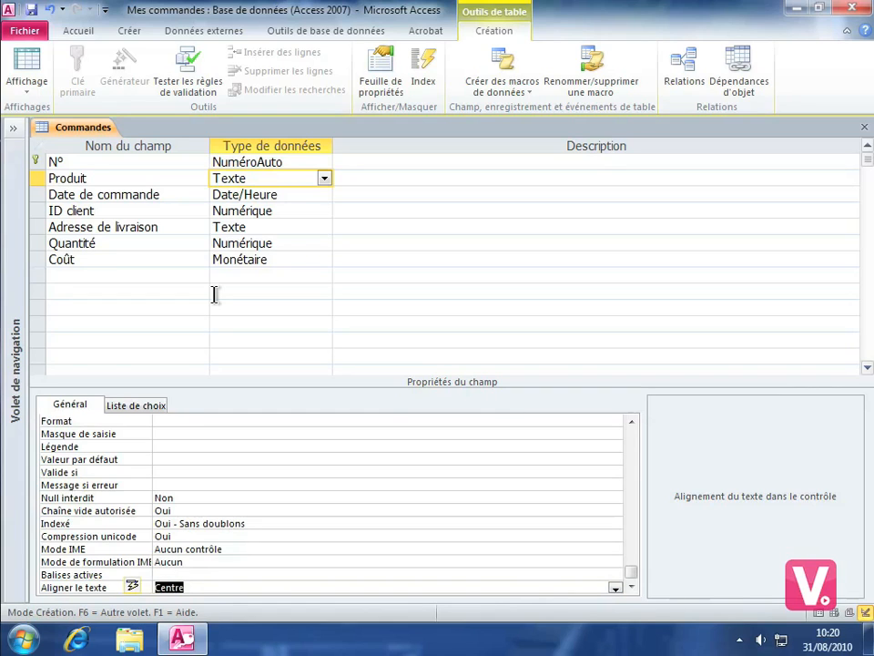
Try to save the Commandes table's design changes and return to datasheet view, accepting the possible data loss
click(253, 211)
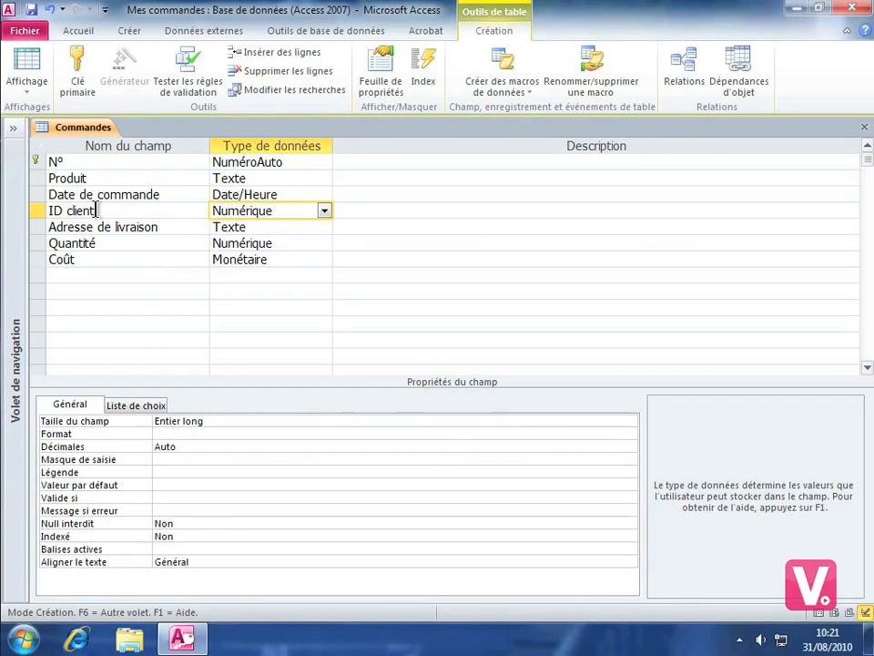
click(18, 58)
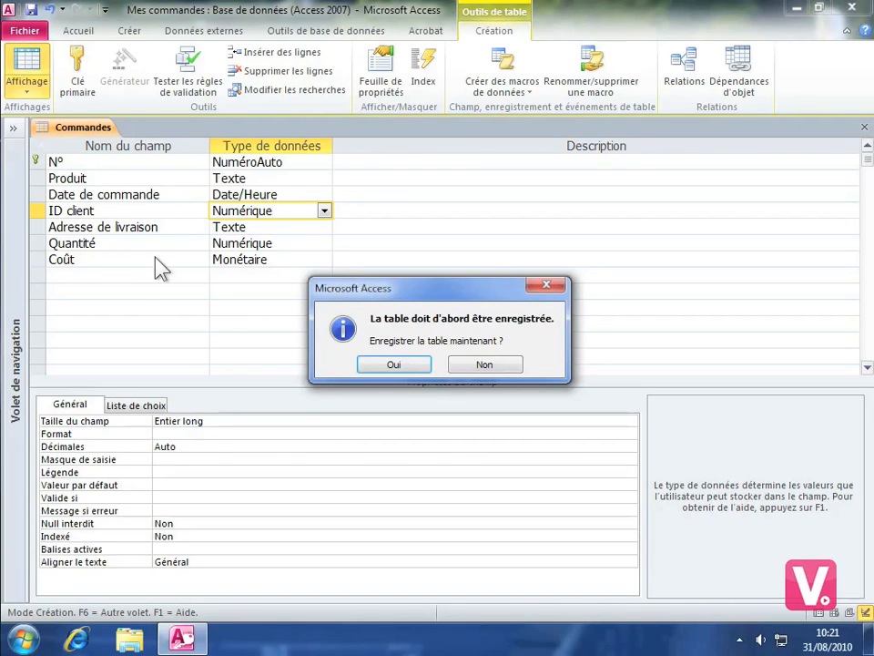
click(410, 369)
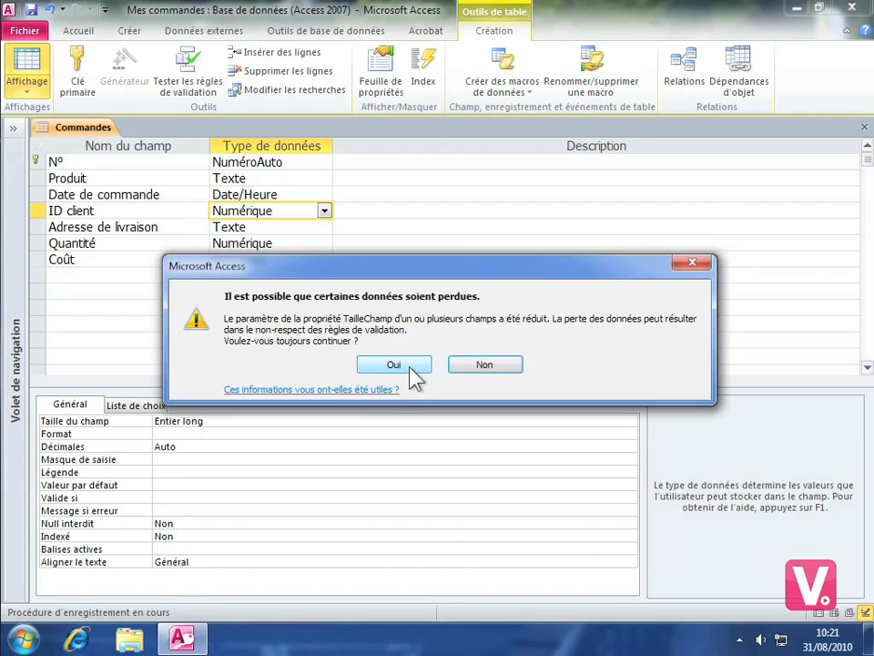
click(408, 367)
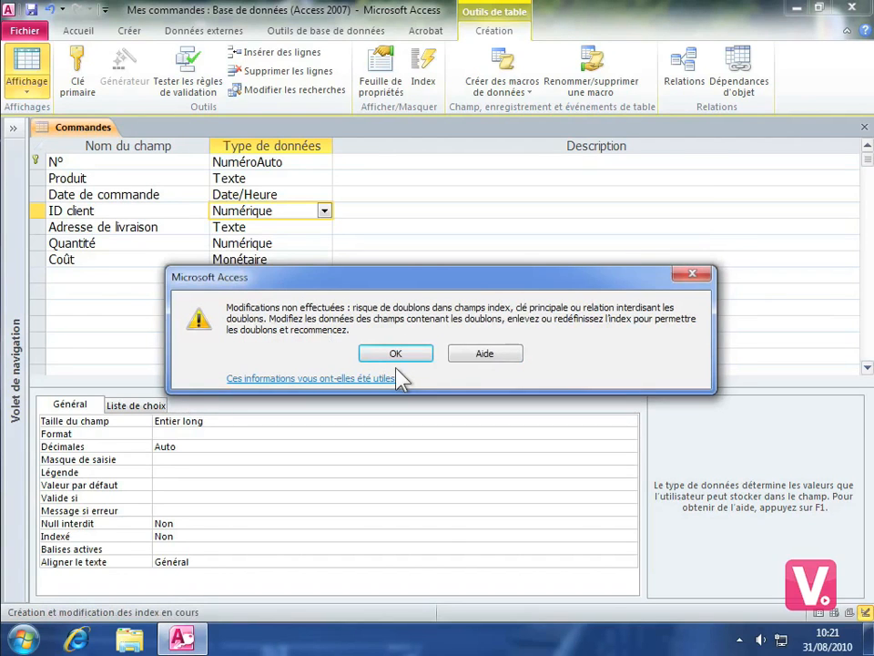
click(417, 359)
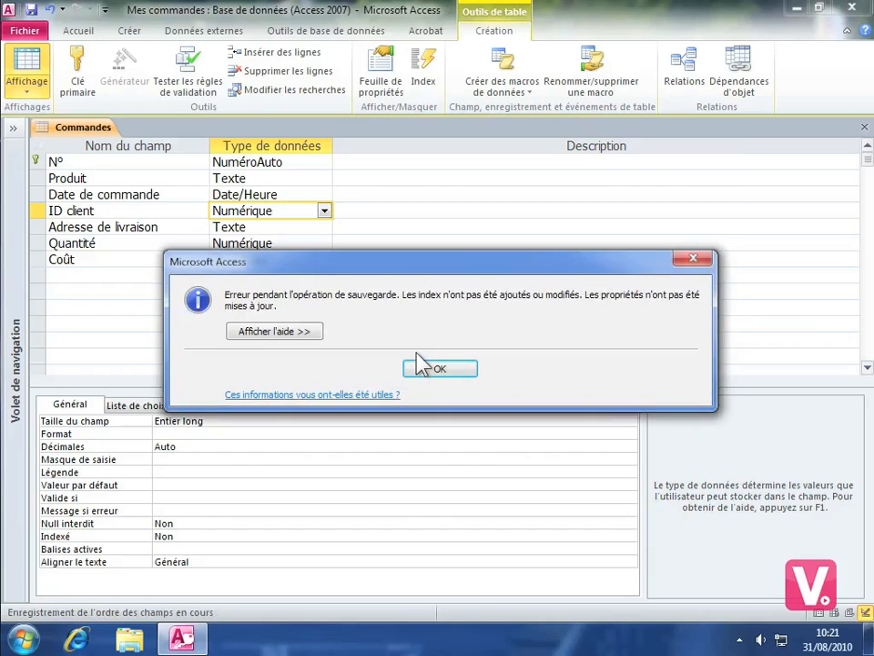
click(436, 371)
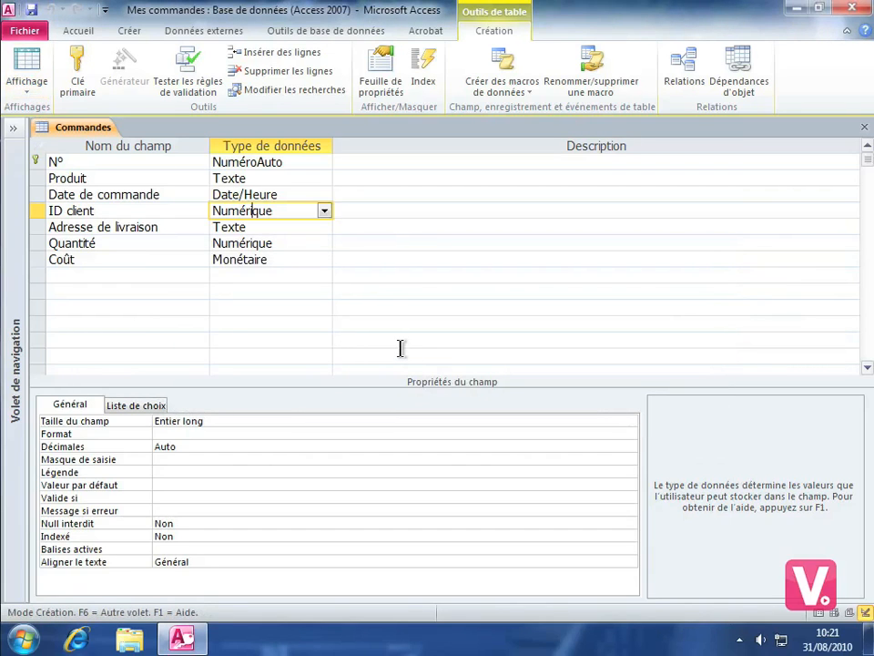
Set the Produit field's Indexé property to Non
click(252, 178)
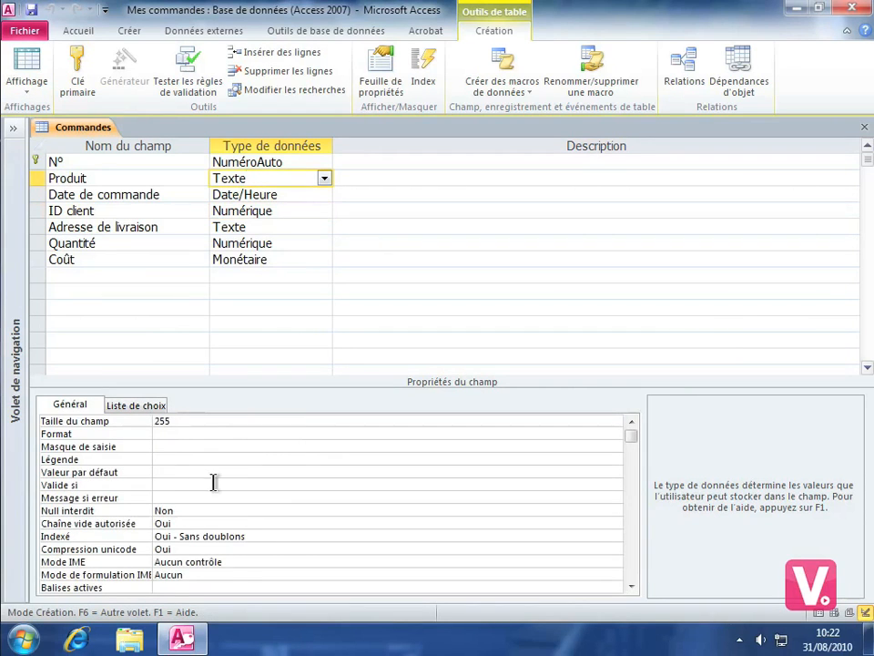
click(308, 537)
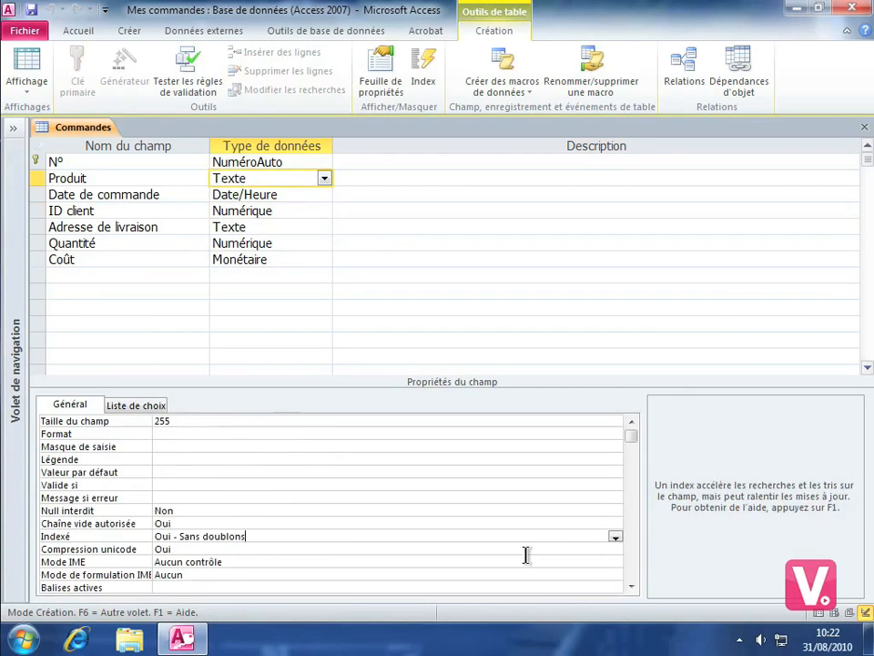
click(612, 537)
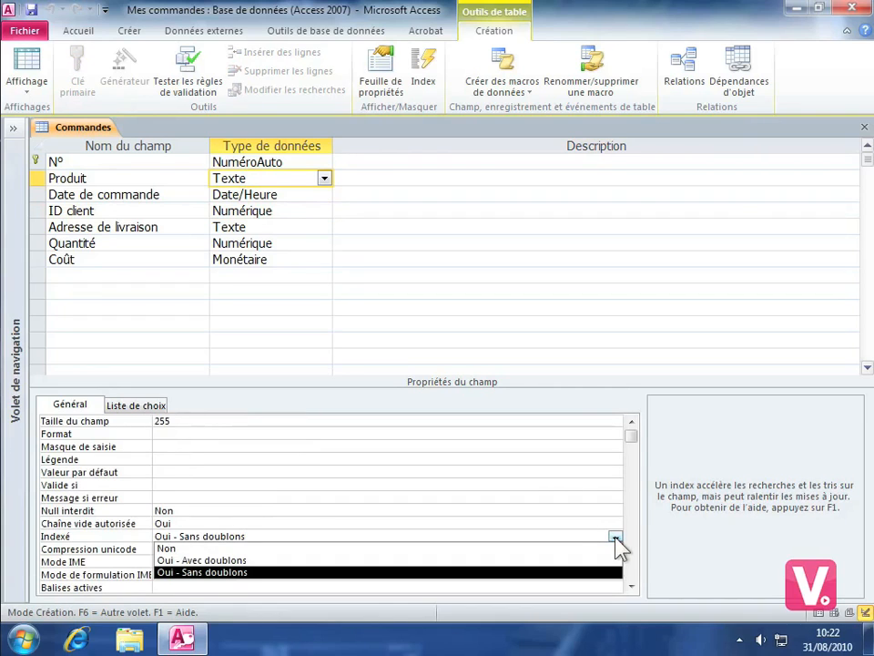
click(566, 549)
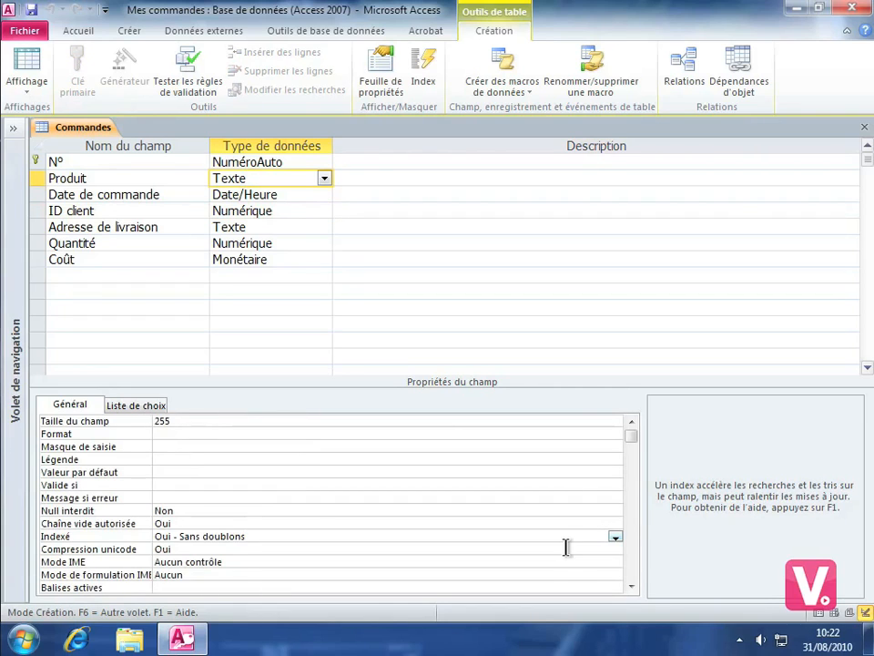
Set the Produit field's Aligner le texte property to Général and switch the Commandes table to datasheet view, saving the design changes
click(632, 586)
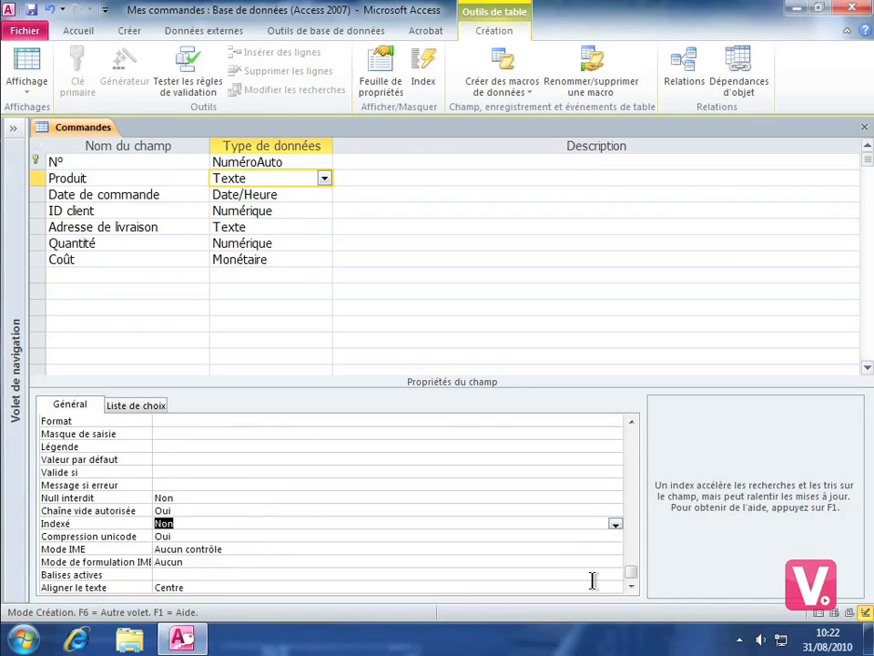
click(590, 586)
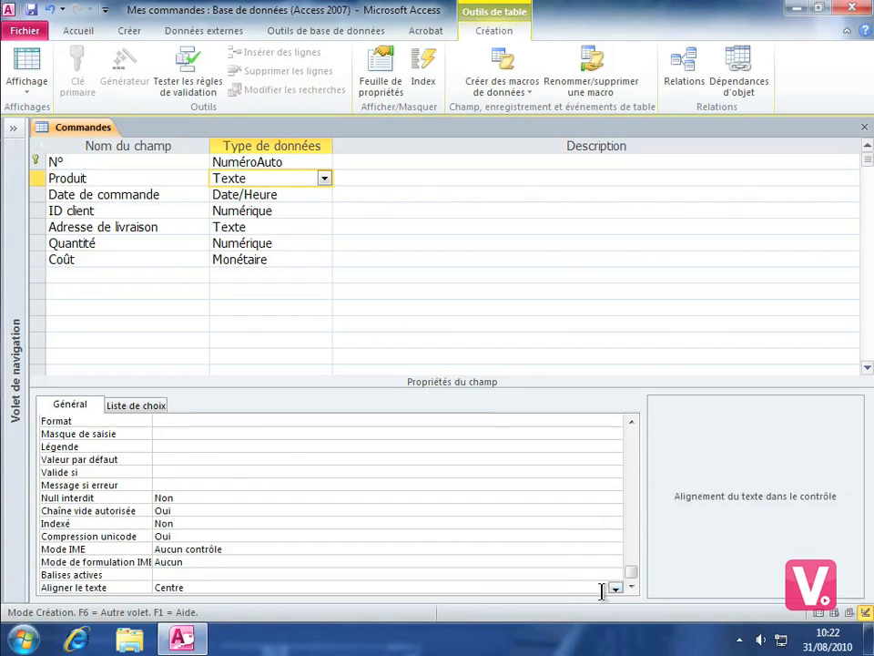
click(616, 588)
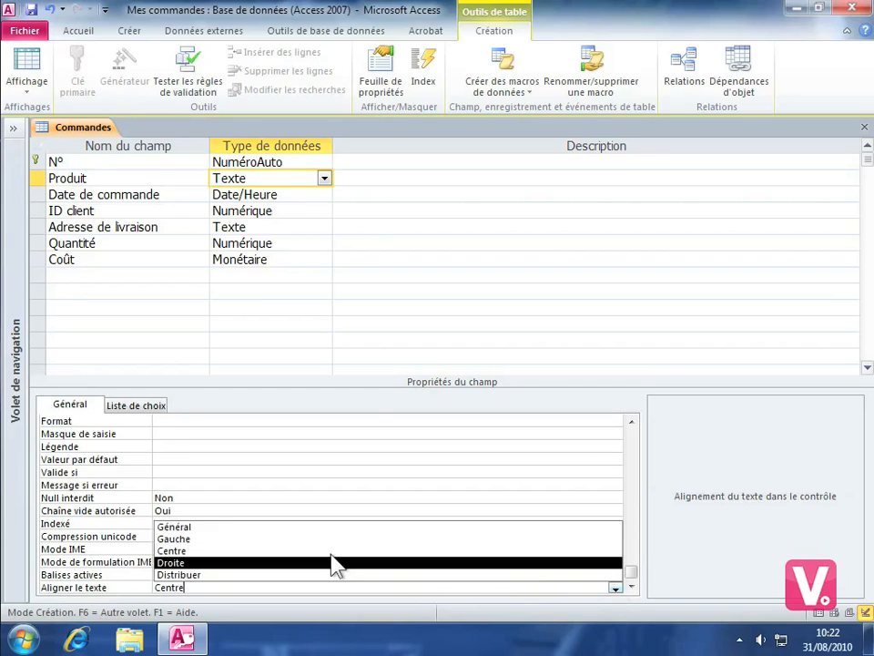
click(278, 528)
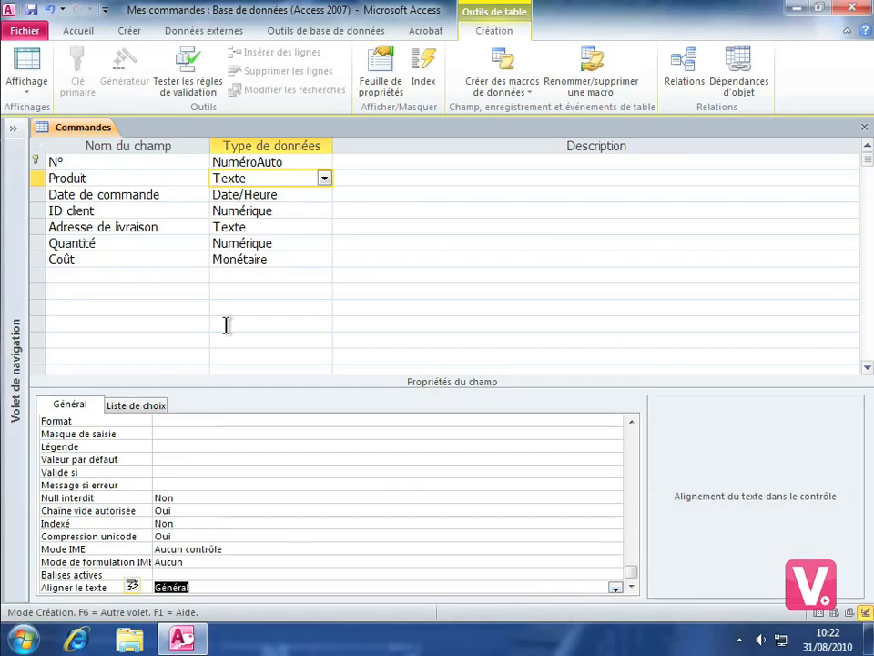
click(22, 60)
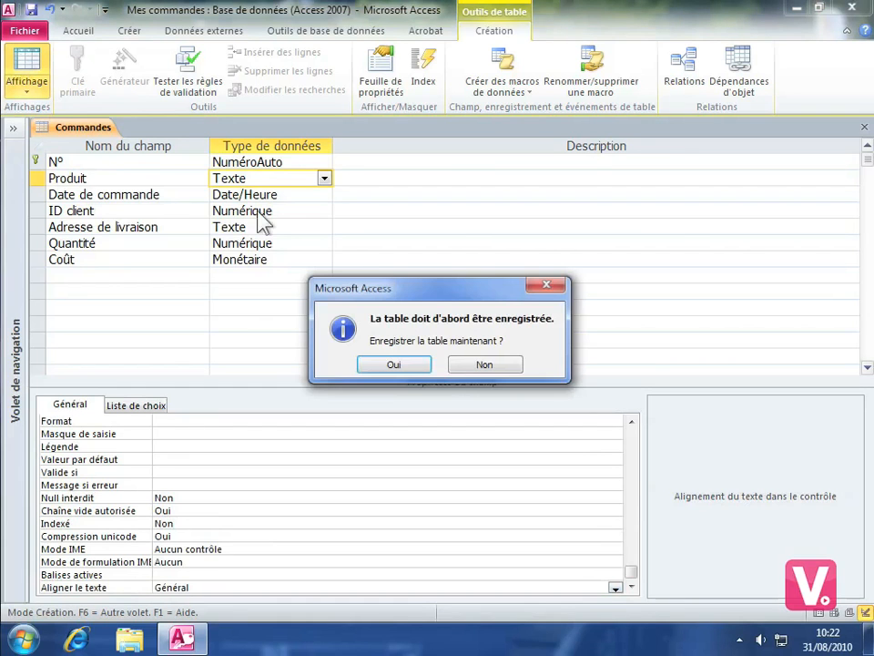
click(401, 364)
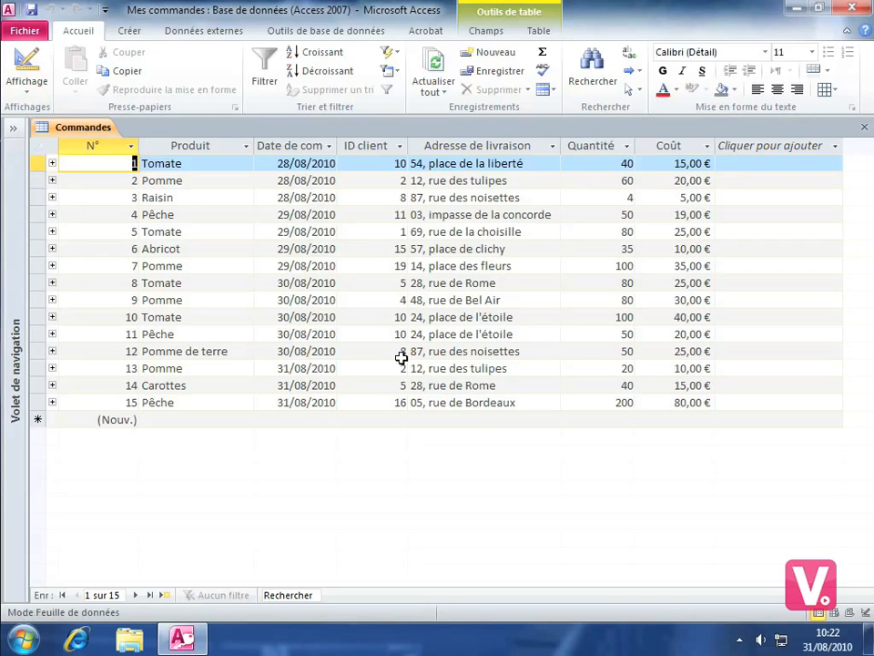